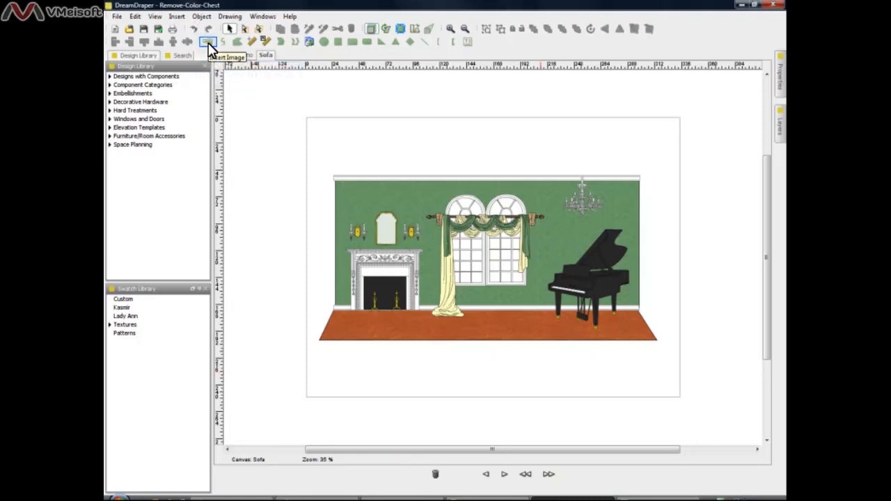
# Insert the green sofa image furniture-sofa-Ethan-Allen-207223.jpg without transparency and place it in front of the window on the Sofa canvas.
pyautogui.click(208, 43)
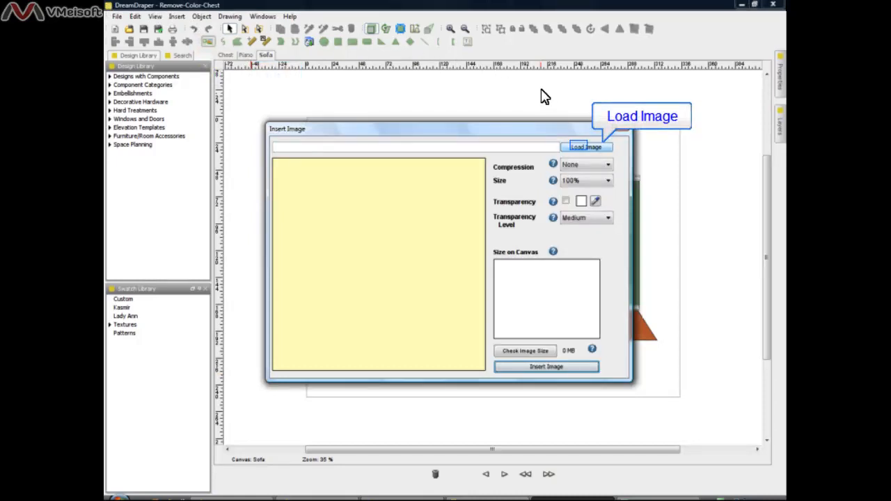
pyautogui.click(583, 148)
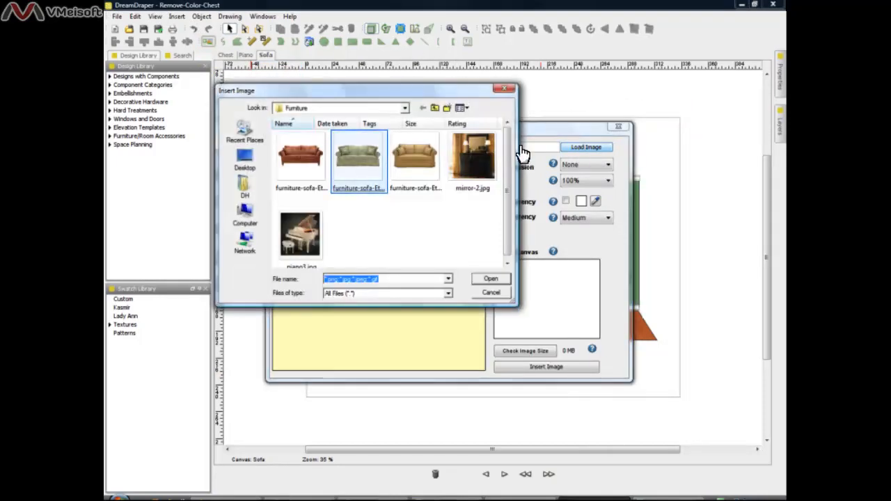
pyautogui.click(360, 183)
pyautogui.doubleClick(360, 183)
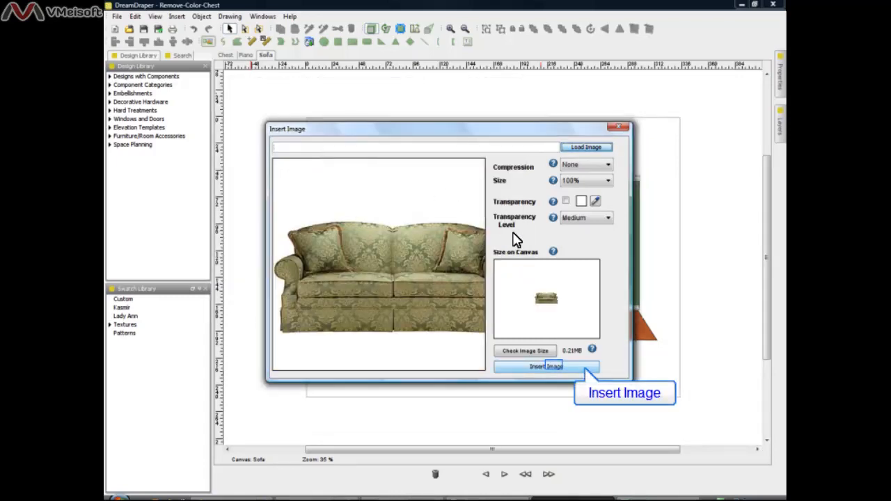
pyautogui.click(554, 364)
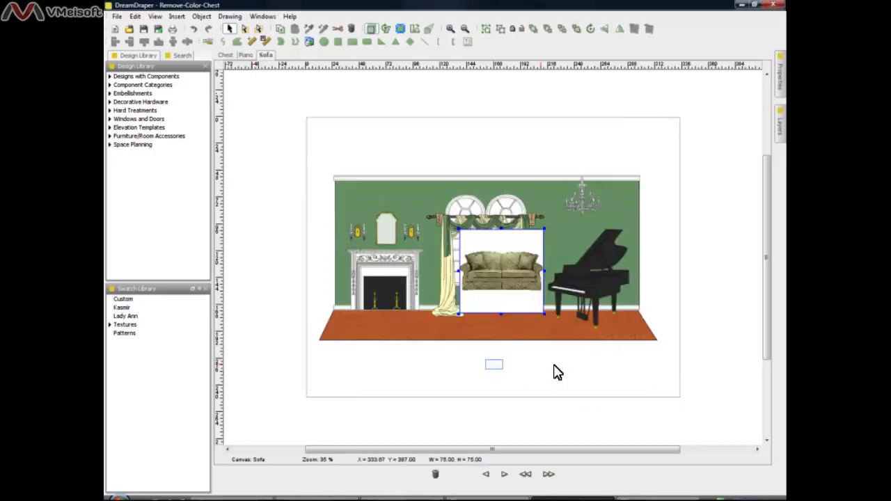
pyautogui.click(497, 372)
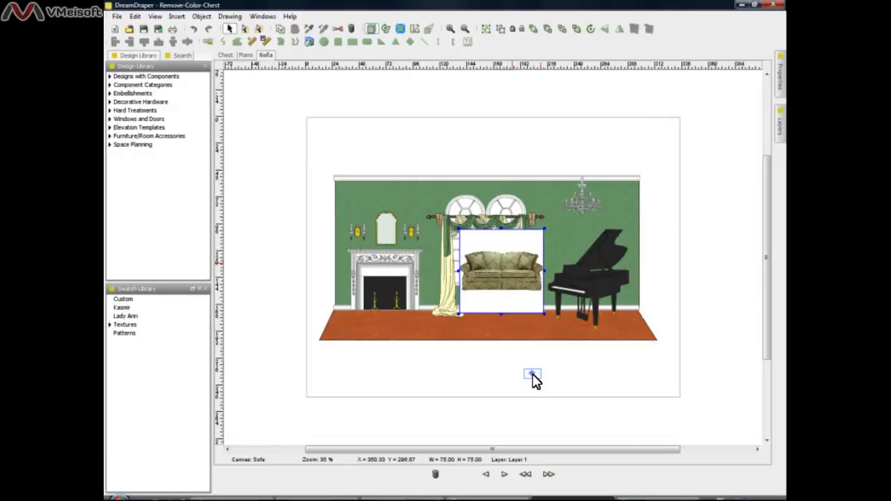
pyautogui.click(533, 381)
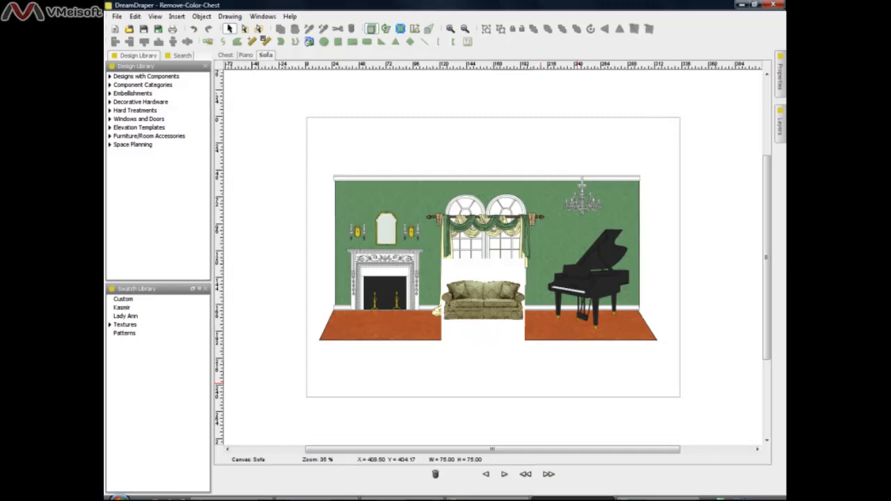
# Delete the white-backed sofa and insert furniture-sofa-Ethan-Allen-207223.jpg with Transparency enabled for white at Medium level, in front of the window.
pyautogui.click(484, 336)
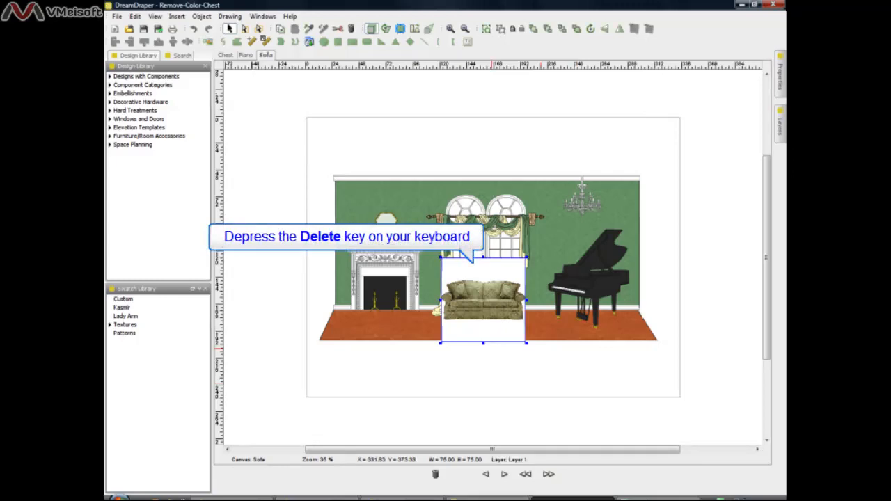
pyautogui.press('Delete')
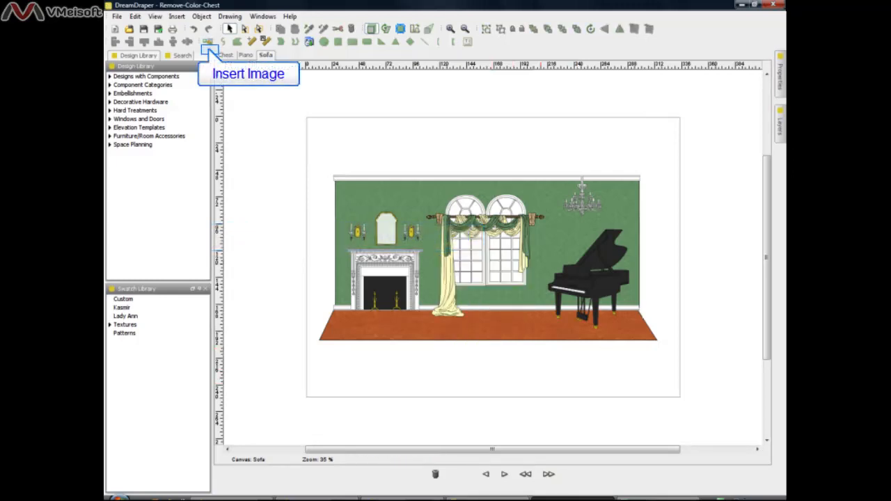
pyautogui.click(208, 42)
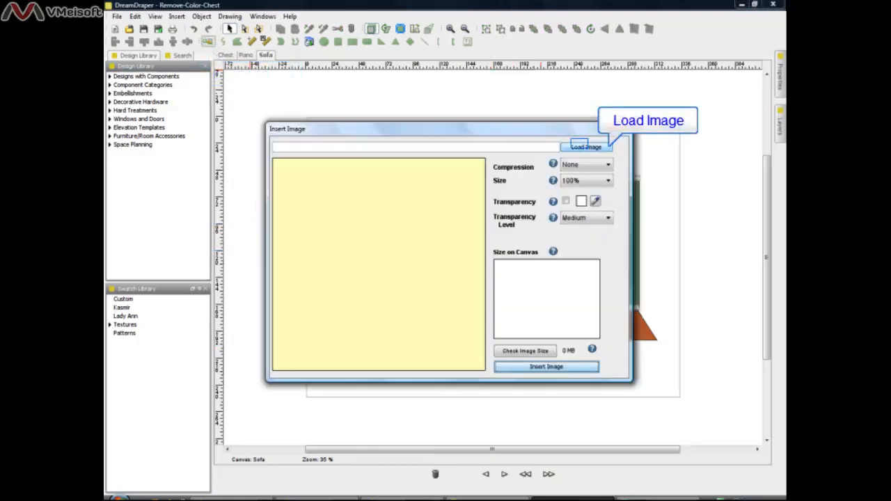
pyautogui.click(585, 146)
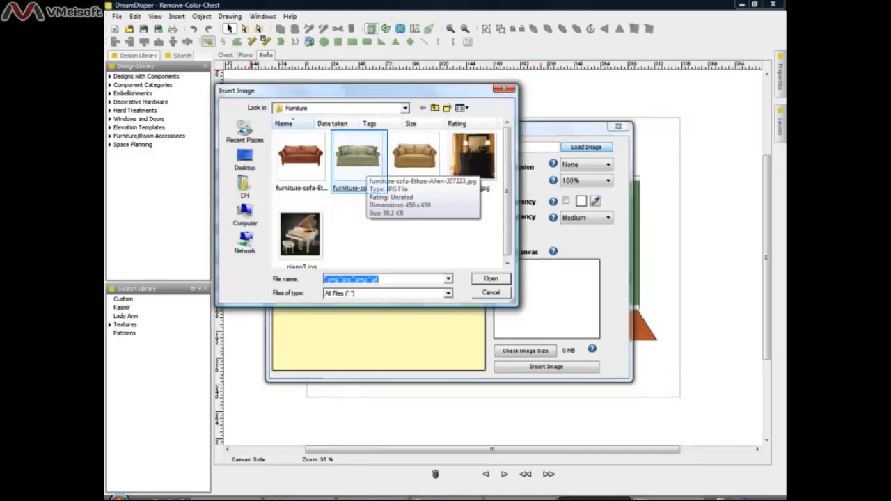
pyautogui.doubleClick(363, 164)
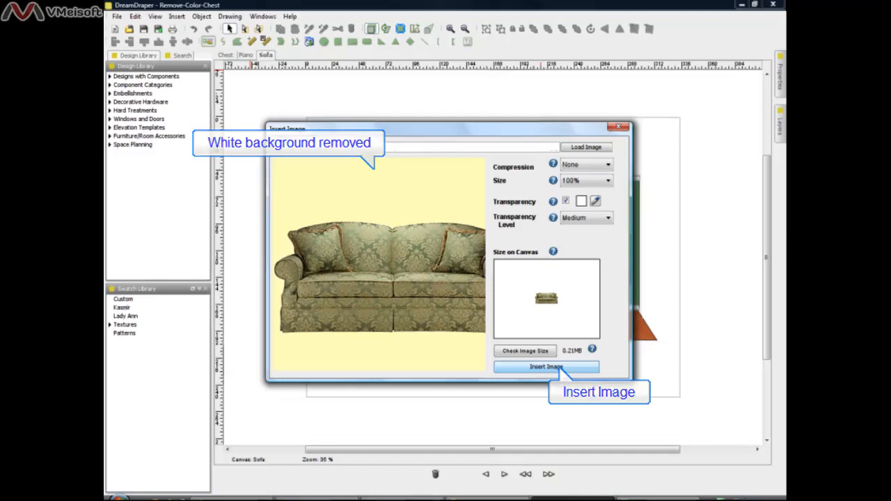
pyautogui.click(547, 367)
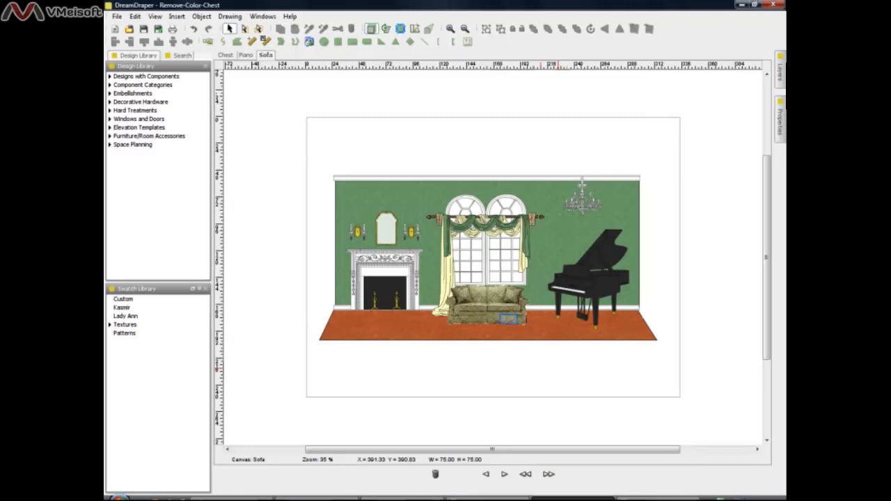
# Replace the transparent sofa by deleting it and inserting furniture-sofa-Ethan-Allen-207223.jpg with its white background in front of the window.
pyautogui.click(508, 318)
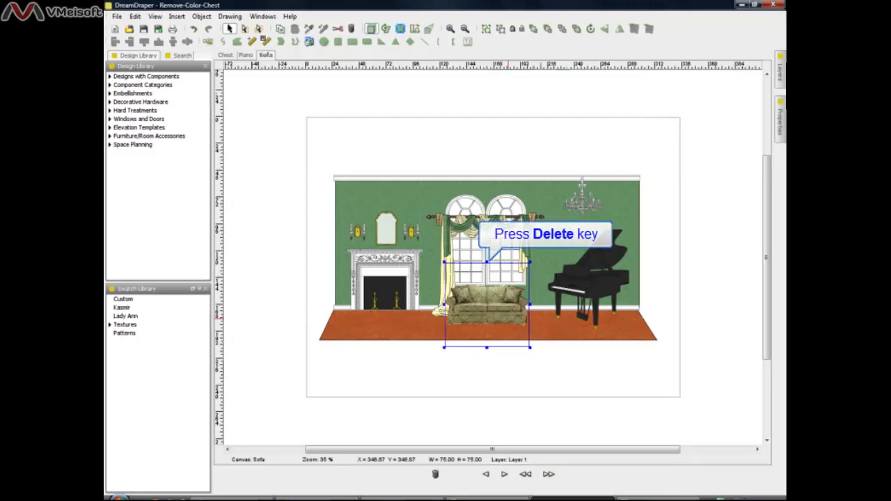
pyautogui.press('Delete')
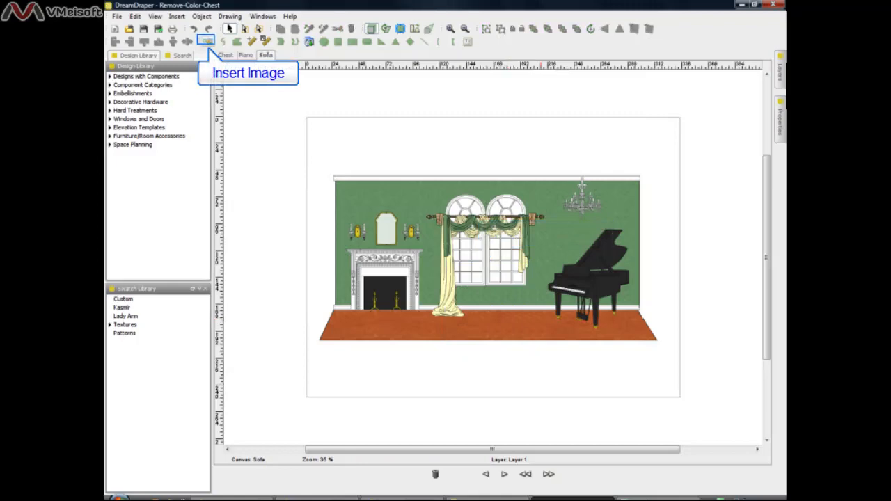
pyautogui.click(207, 42)
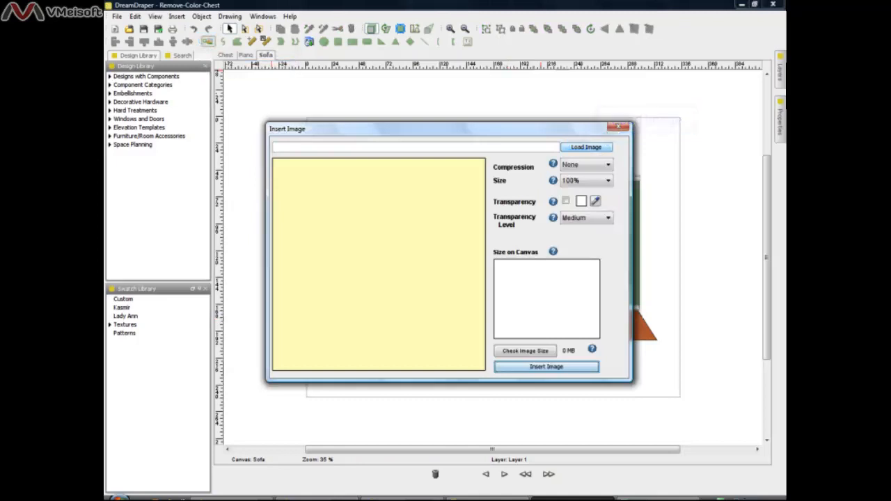
pyautogui.click(585, 147)
pyautogui.click(358, 162)
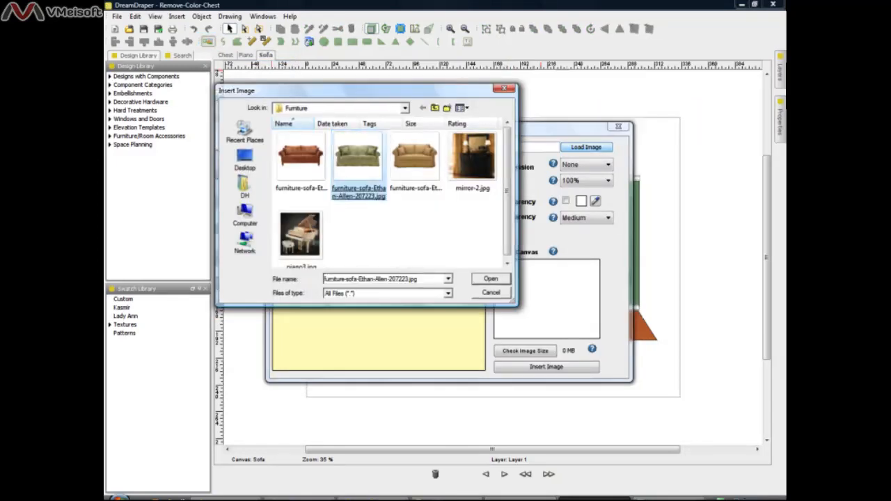
pyautogui.click(491, 279)
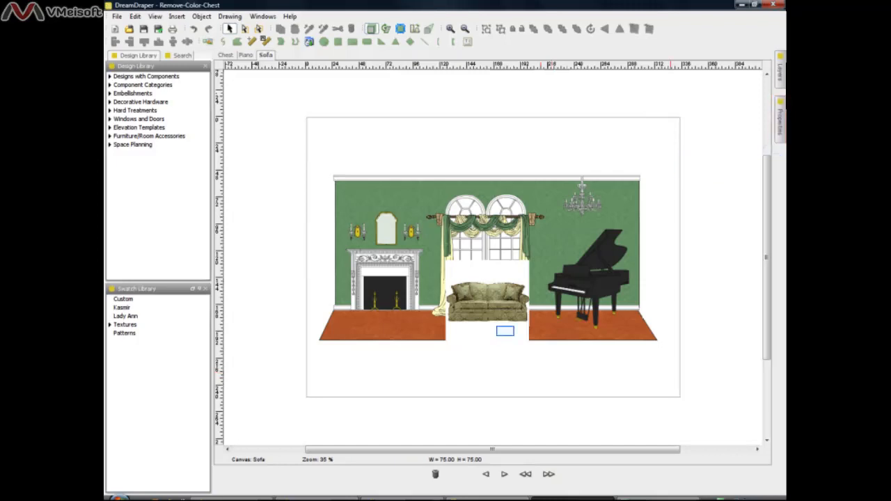
# Remove the sofa image's white background by sampling it with the Remove Color eyedropper, and set its transparency level to 50.
pyautogui.click(504, 330)
pyautogui.click(778, 119)
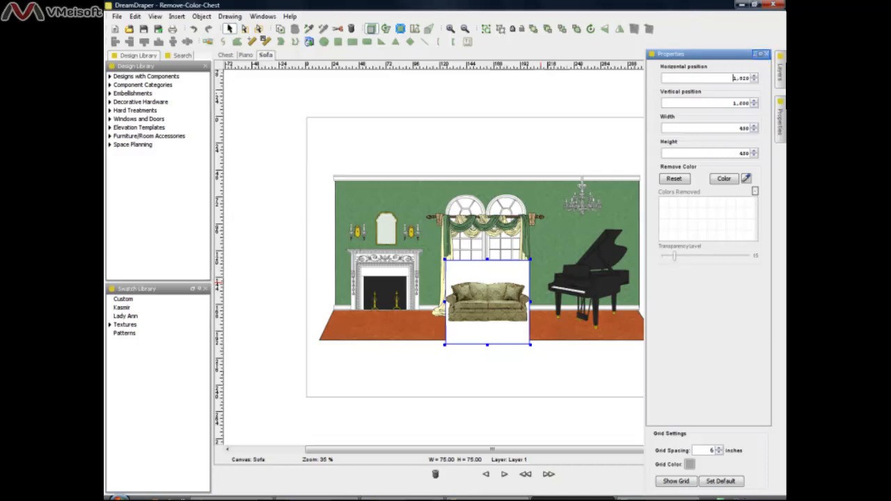
pyautogui.click(761, 55)
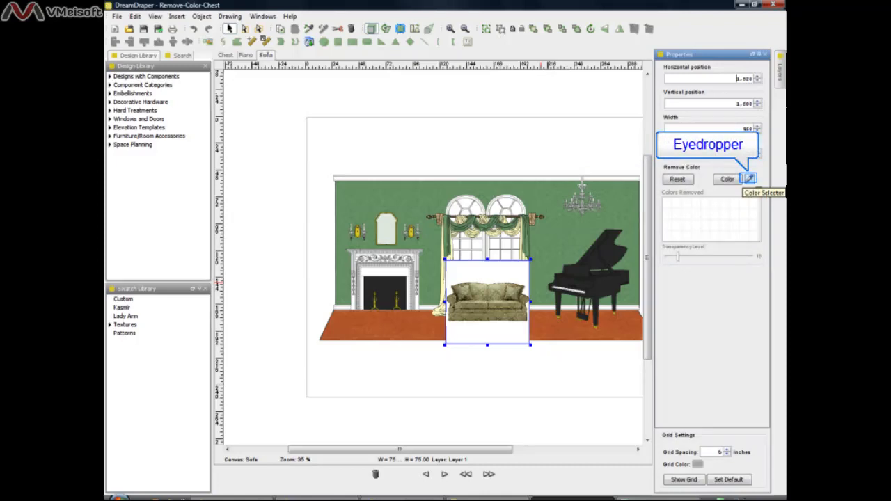
pyautogui.click(750, 180)
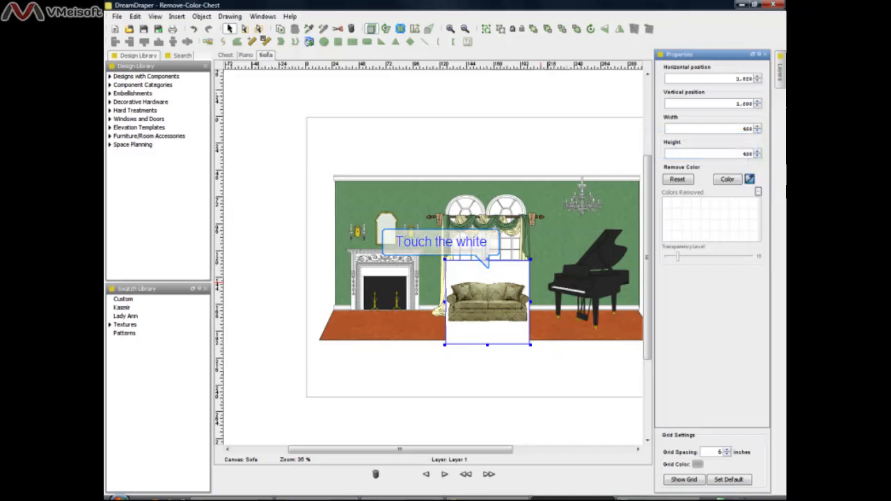
pyautogui.click(488, 270)
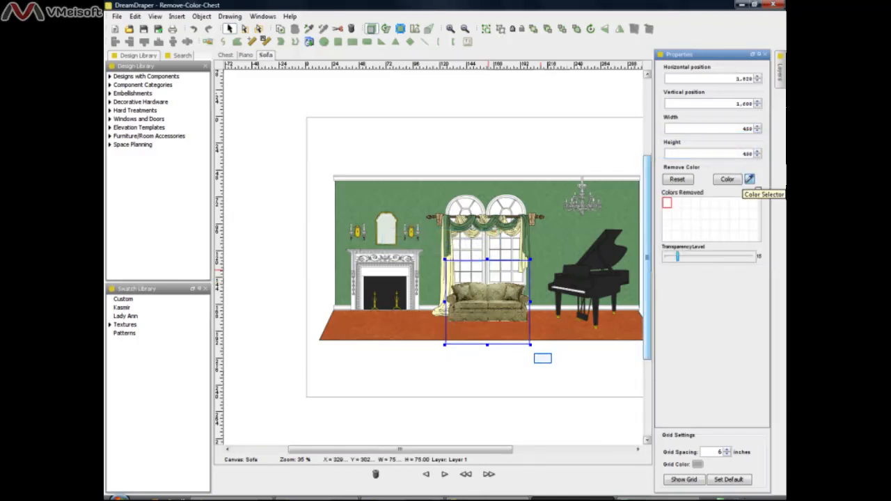
pyautogui.click(543, 359)
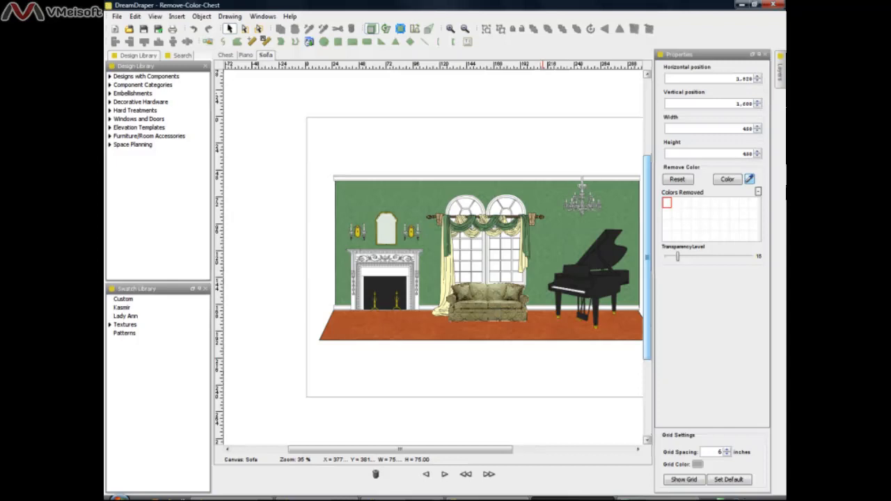
pyautogui.click(492, 315)
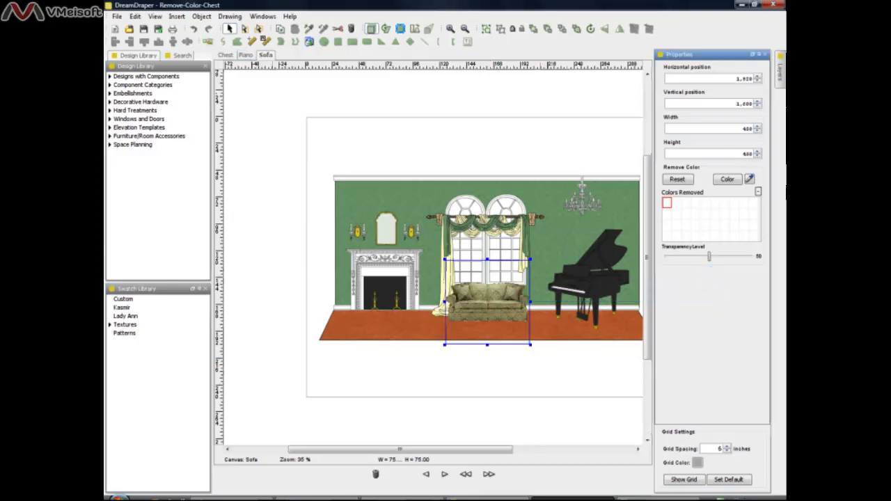
# On the Piano canvas, load piano3.jpg for insertion and choose its dark background as the transparency color.
pyautogui.click(245, 55)
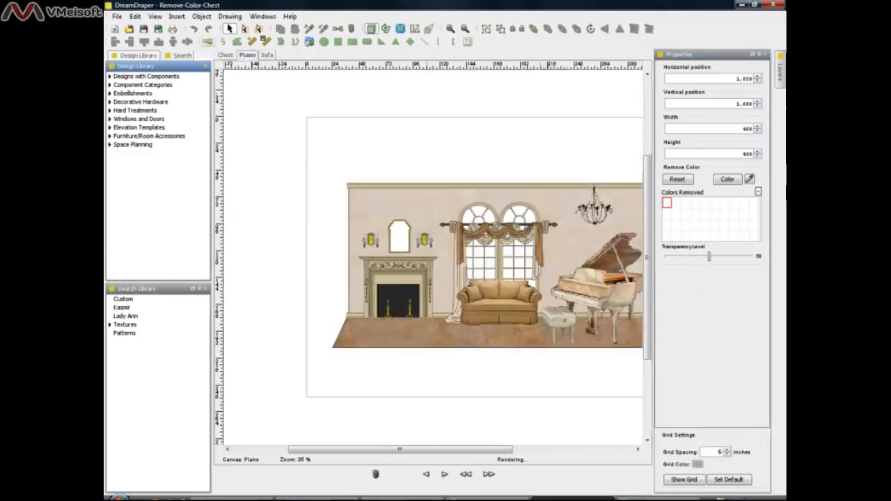
pyautogui.click(208, 42)
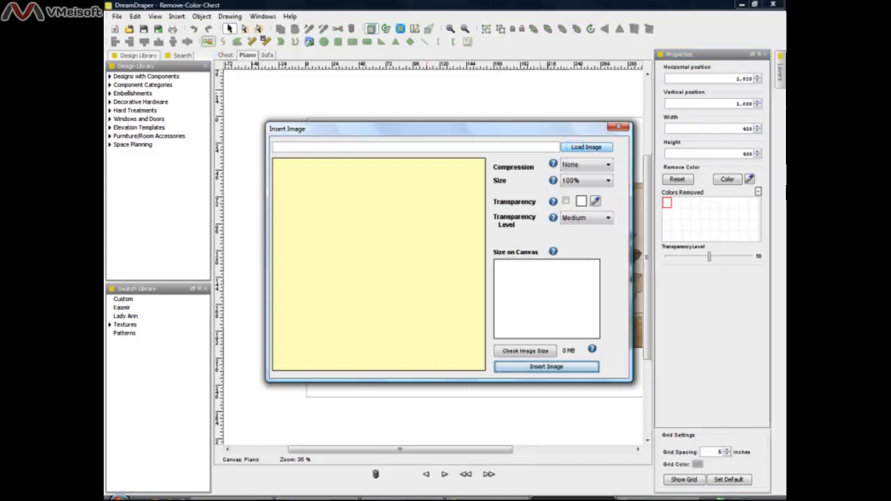
pyautogui.click(575, 146)
pyautogui.click(301, 237)
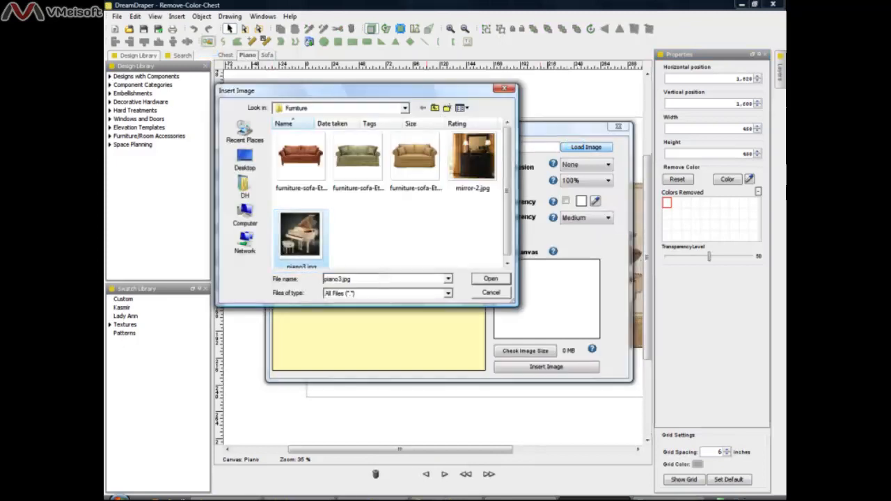
pyautogui.click(490, 278)
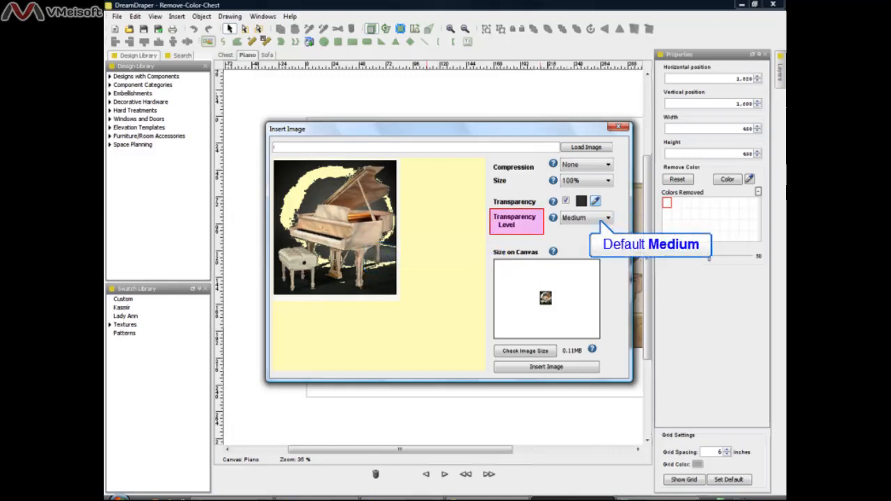
# Try the Highest and High transparency levels on the piano image.
pyautogui.click(608, 218)
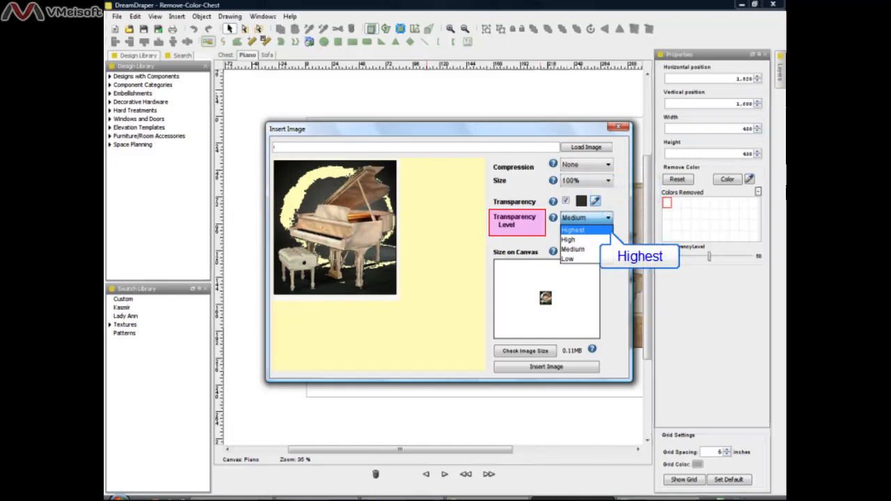
pyautogui.click(575, 229)
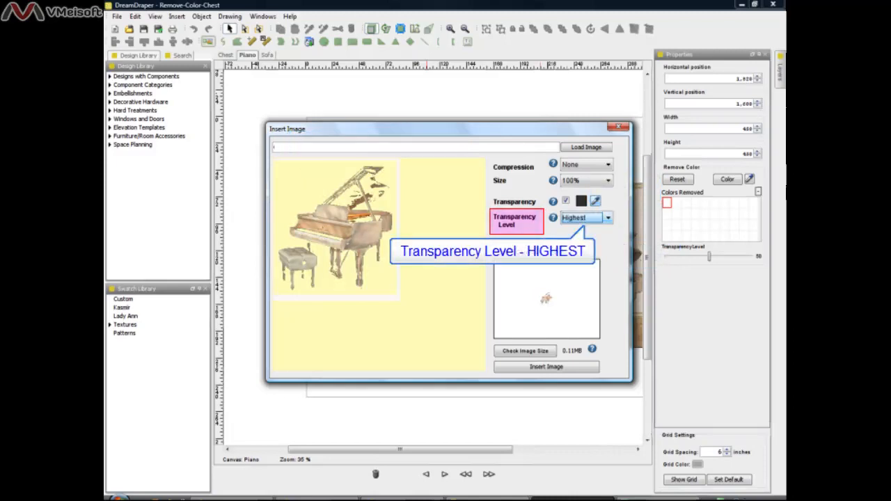
pyautogui.click(598, 218)
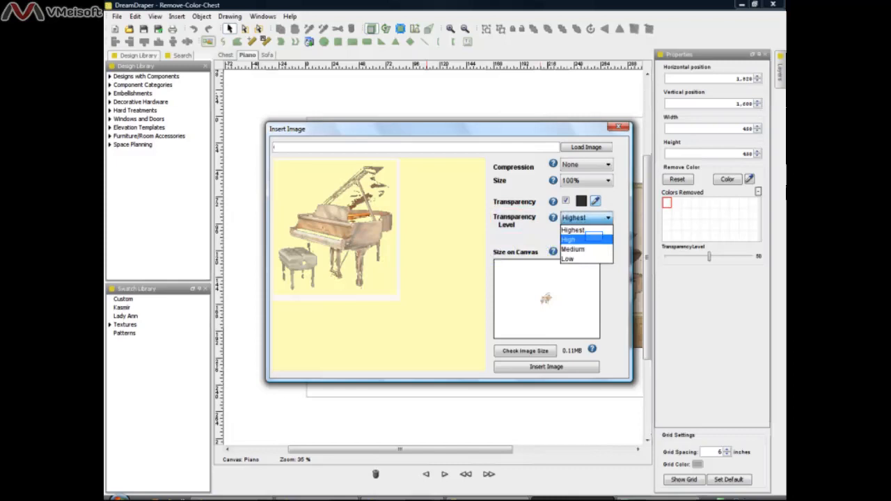
pyautogui.click(586, 239)
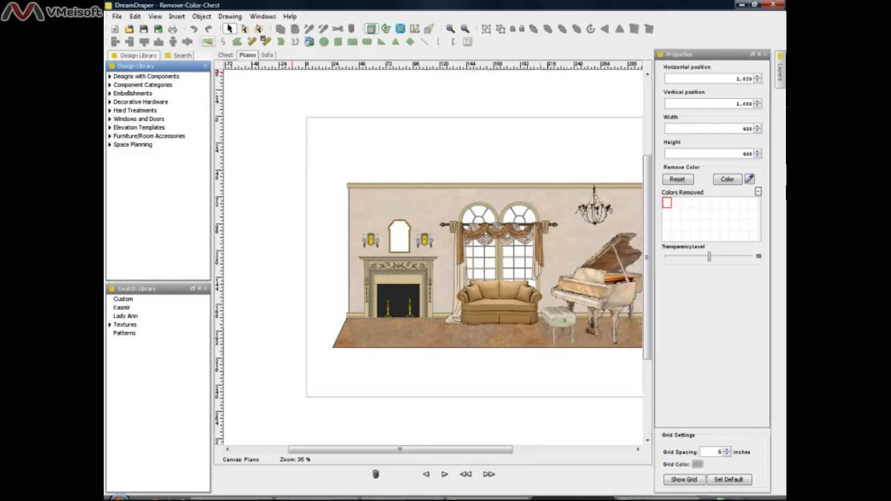
# Insert piano3.jpg without transparency on the Piano canvas, between the fireplace and the sofa.
pyautogui.click(207, 42)
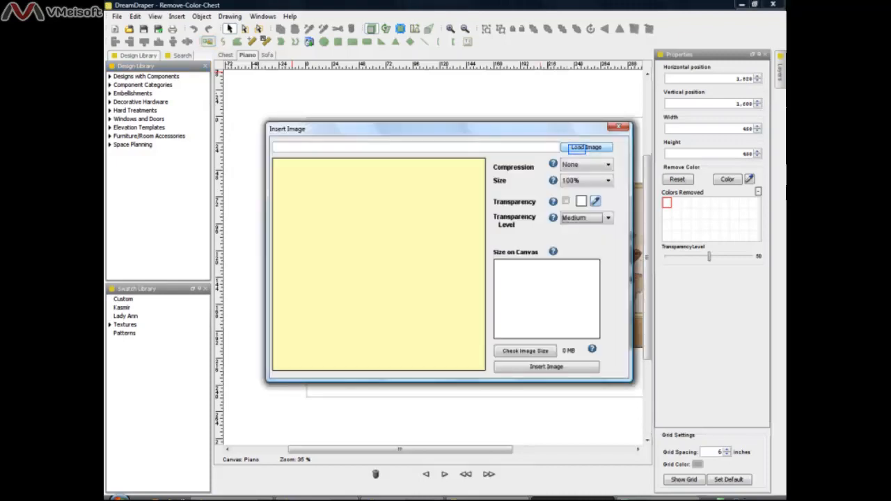
pyautogui.click(586, 148)
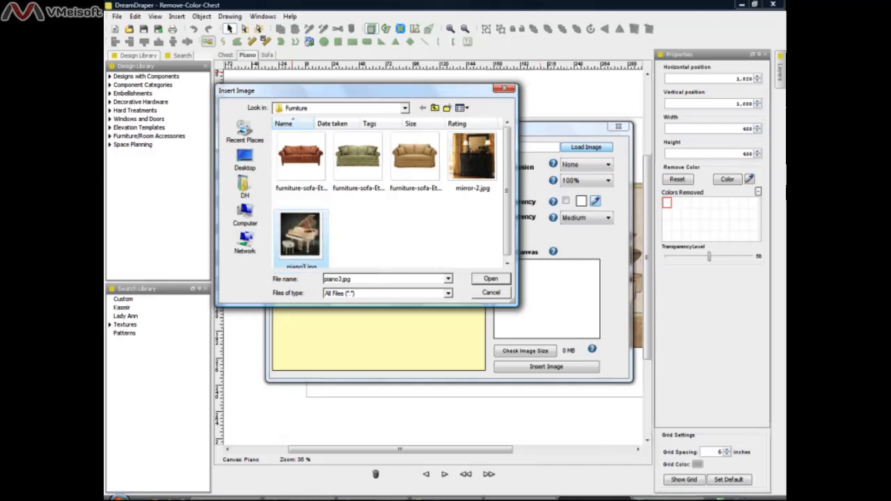
pyautogui.click(490, 278)
pyautogui.click(550, 367)
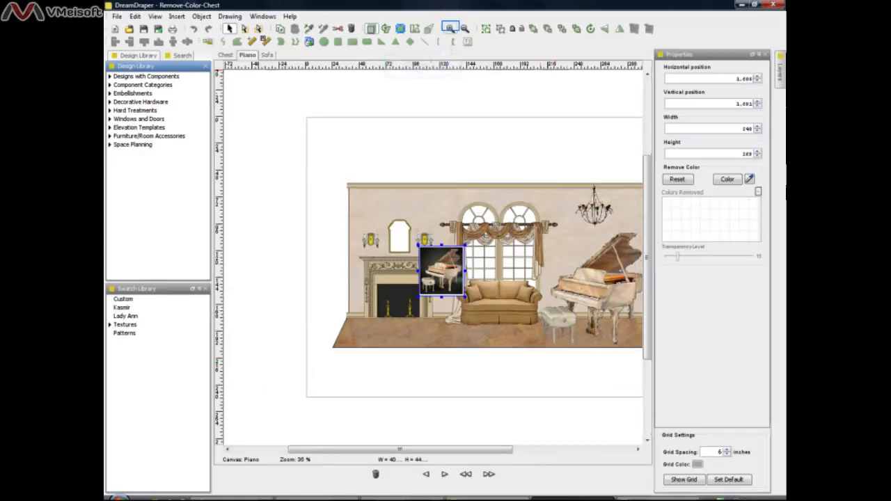
pyautogui.click(450, 28)
pyautogui.click(450, 28)
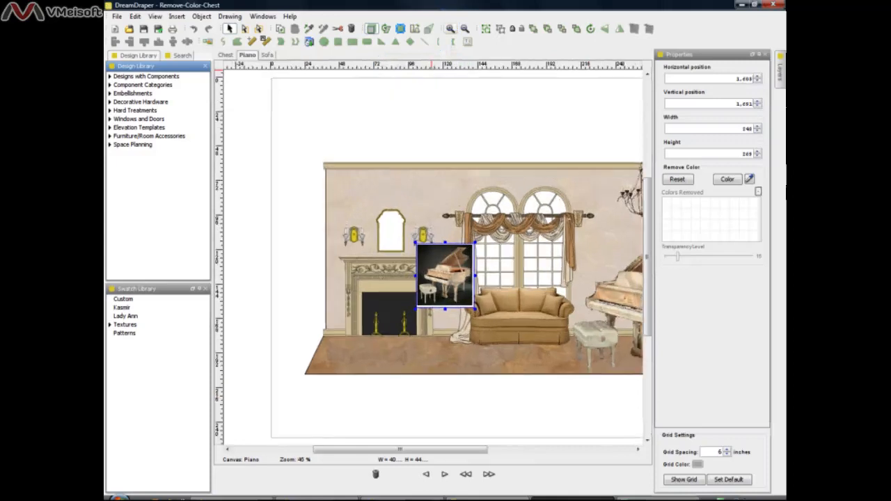
# Remove the dark background color near the piano photo's upper-left corner by sampling it with the Remove Color eyedropper.
pyautogui.click(450, 29)
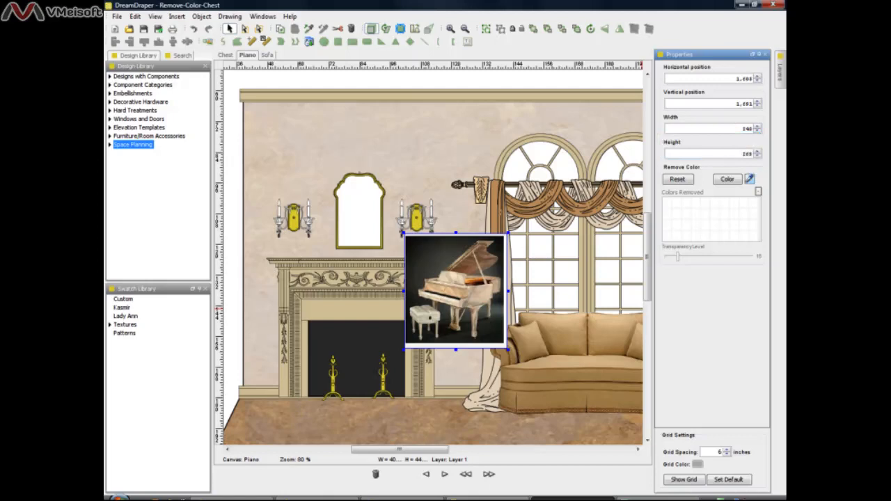
pyautogui.click(749, 179)
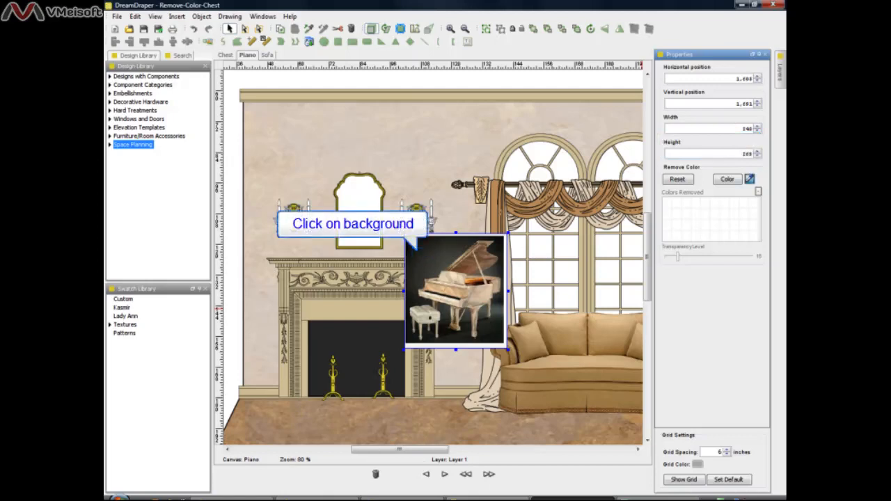
pyautogui.click(421, 252)
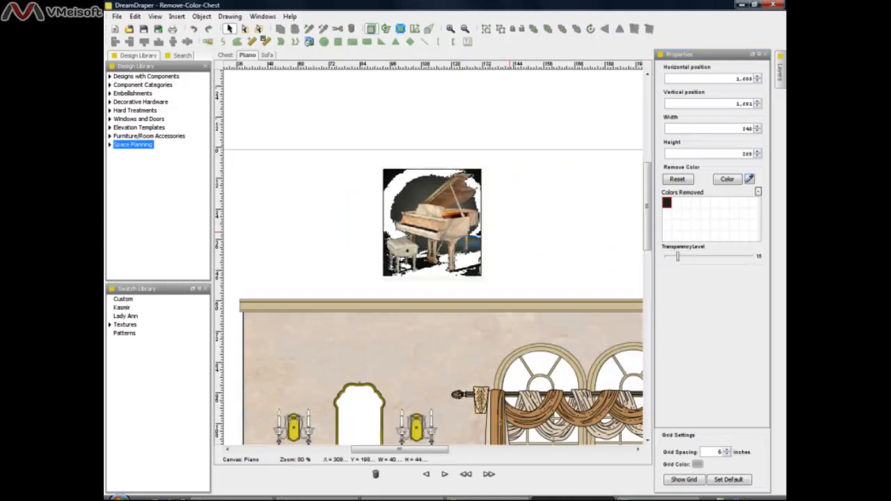
# Sample two more dark background shades of the piano photo for removal, behind the piano and in its black upper-left corner.
pyautogui.click(470, 240)
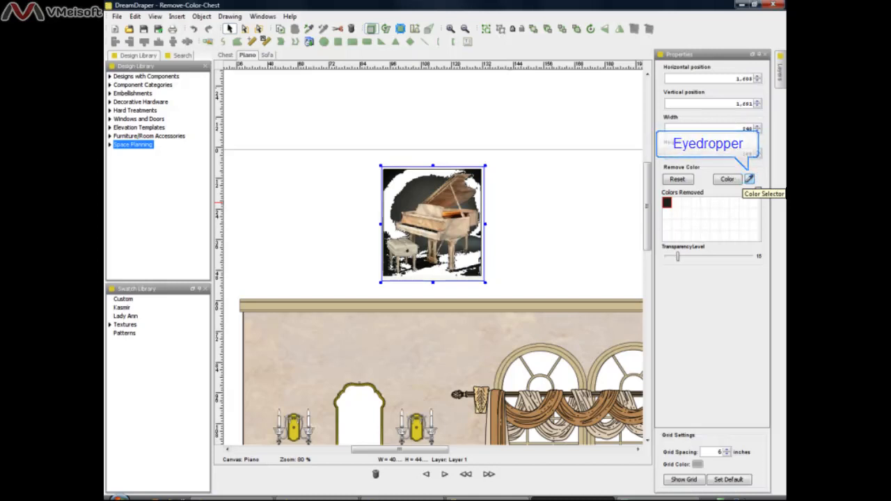
pyautogui.click(749, 179)
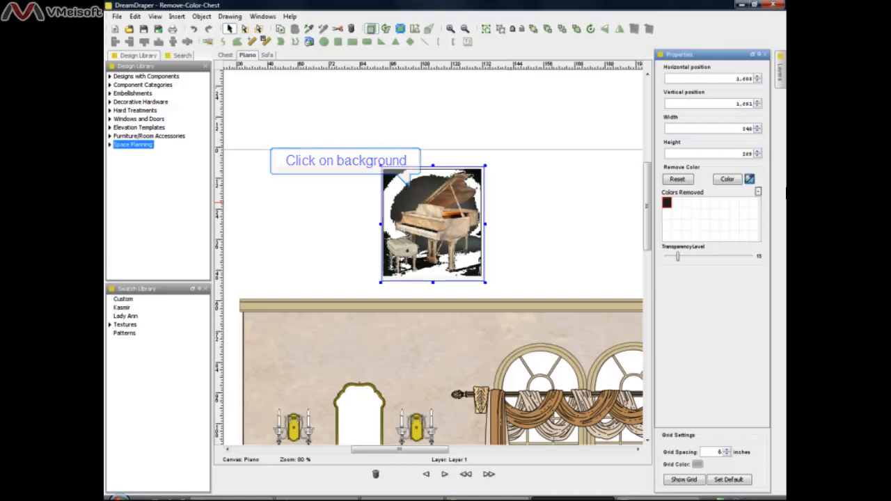
pyautogui.click(409, 201)
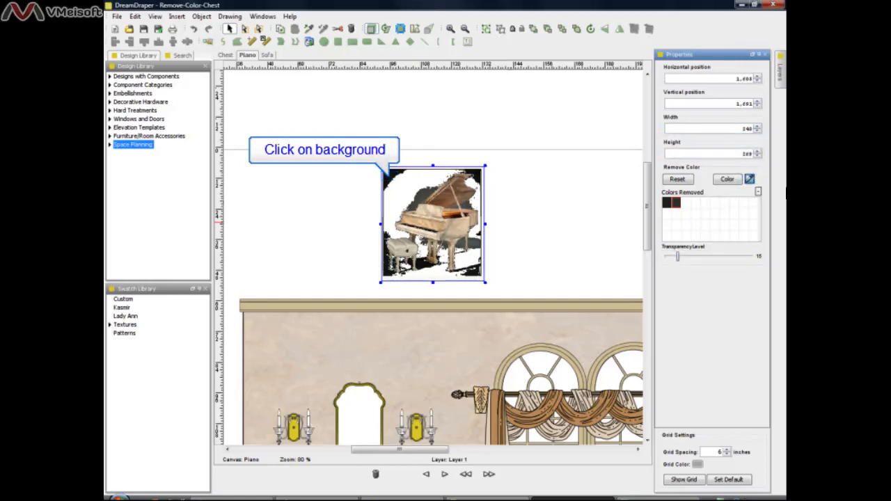
pyautogui.click(388, 176)
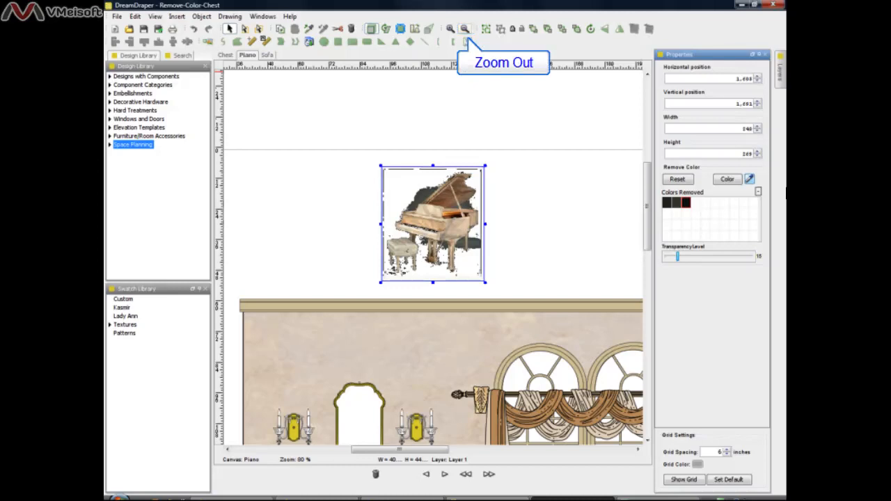
pyautogui.click(465, 28)
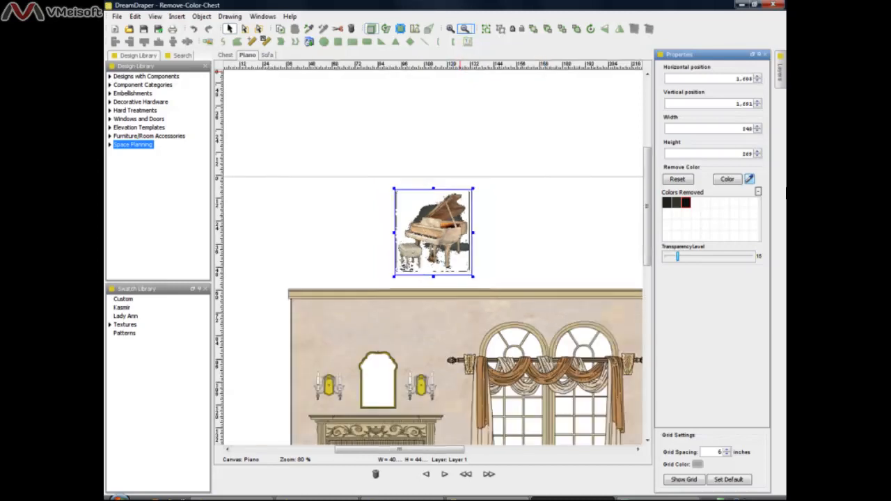
pyautogui.click(464, 29)
pyautogui.click(465, 29)
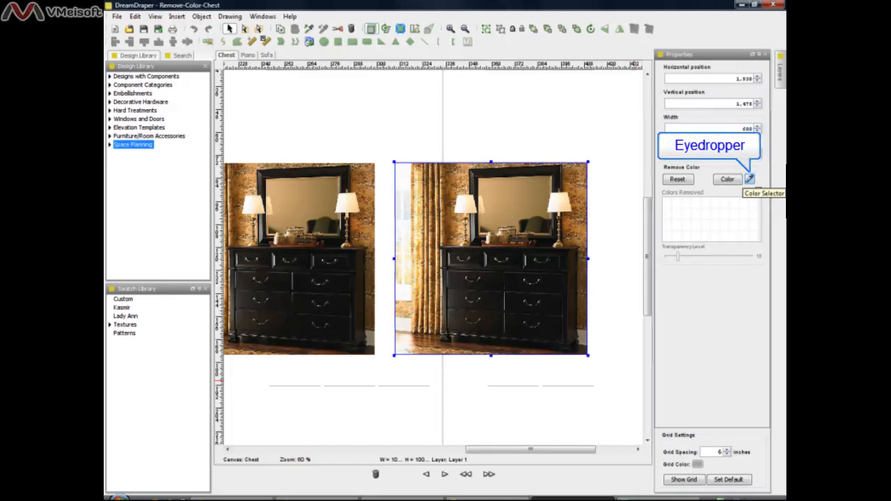
# Try removing the rightmost chest photo's black finish with one sampled color at transparency level 50, and reset the removed colors.
pyautogui.click(750, 180)
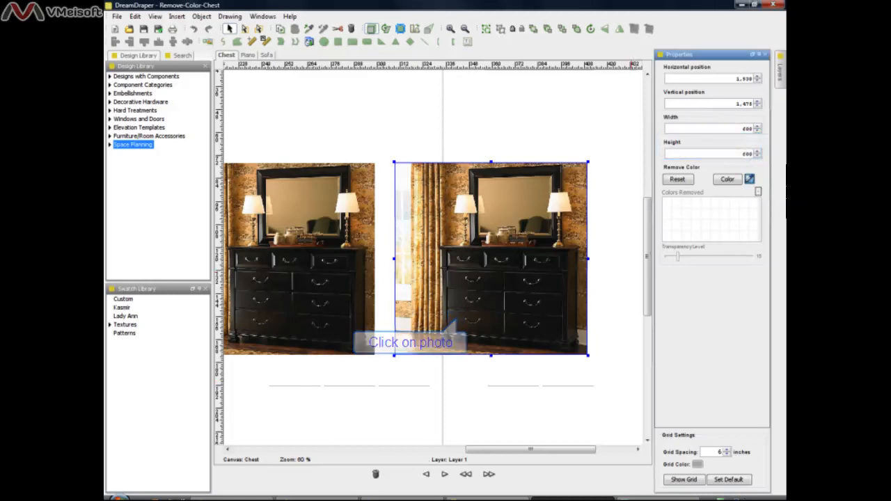
pyautogui.click(454, 317)
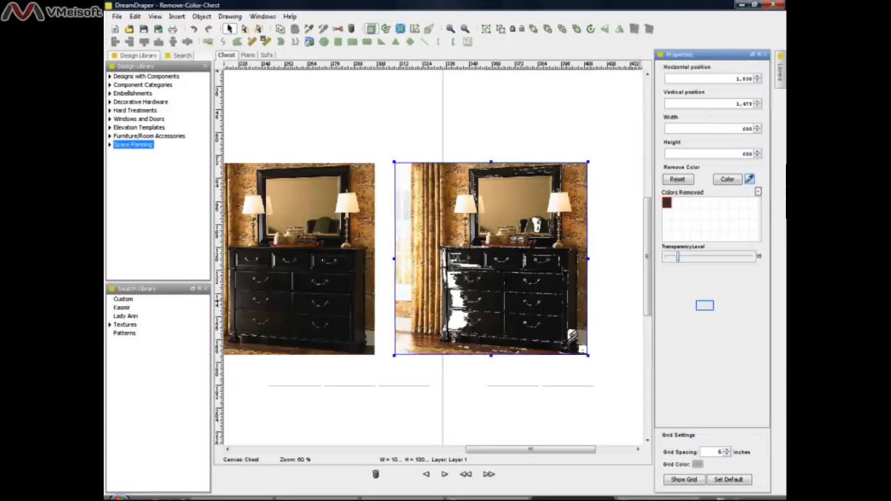
pyautogui.moveTo(678, 257); pyautogui.dragTo(709, 257)
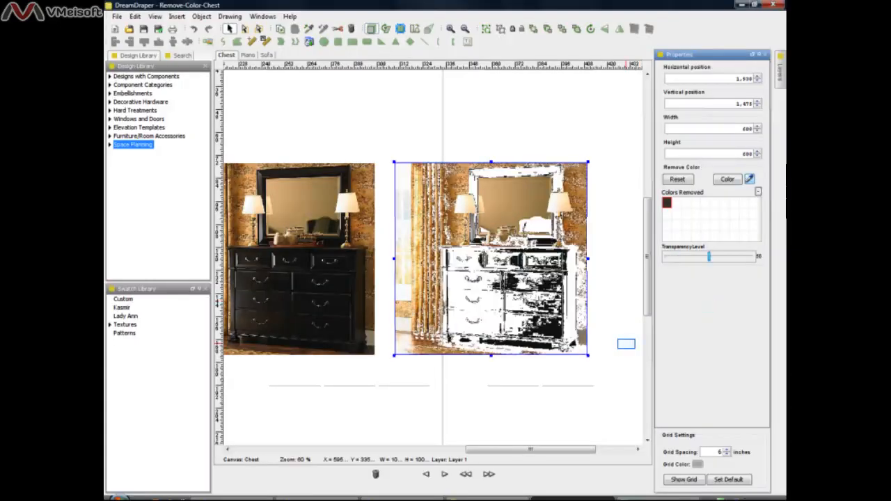
pyautogui.click(625, 344)
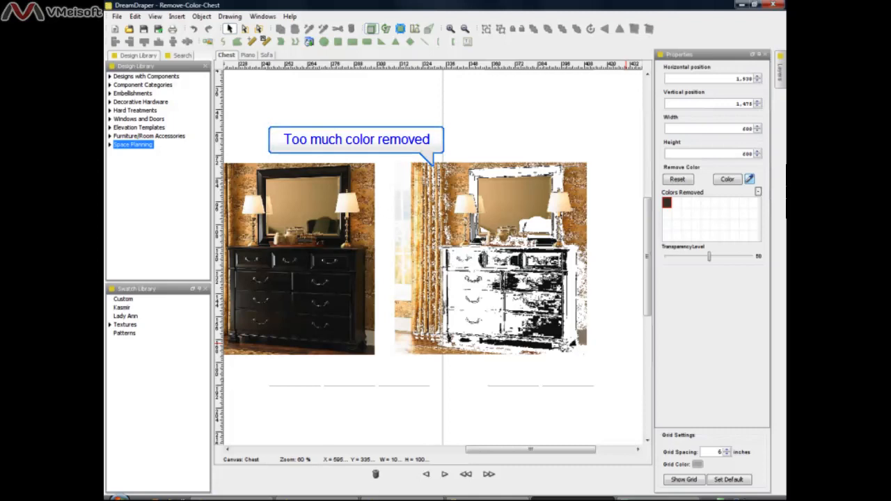
pyautogui.click(533, 321)
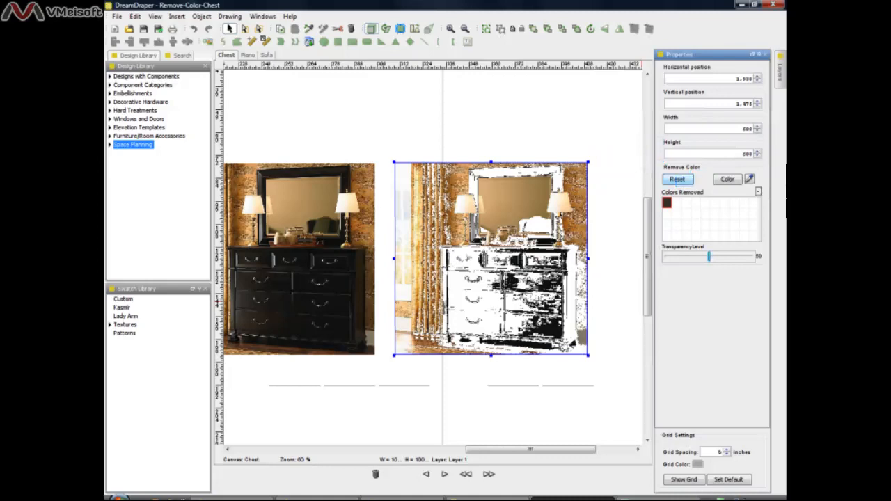
pyautogui.click(680, 180)
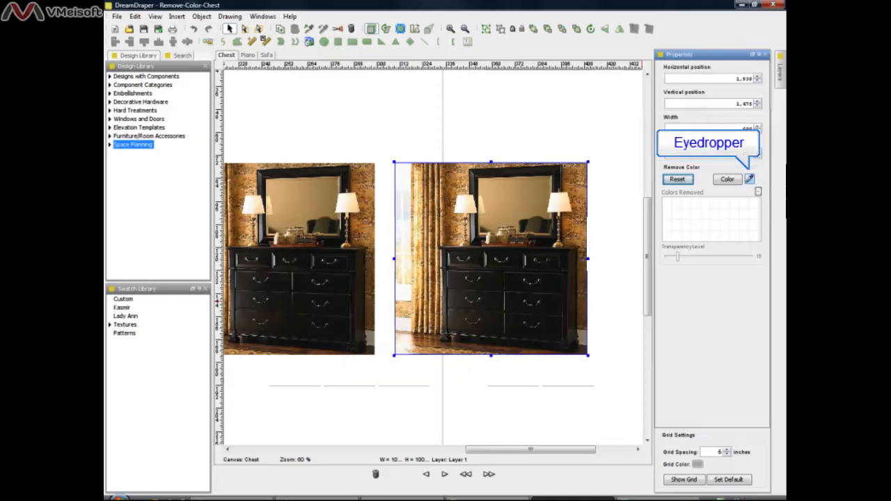
# Remove the chest's black finish in the rightmost photo by sampling three dark shades across its lower drawers with the Remove Color eyedropper.
pyautogui.click(750, 179)
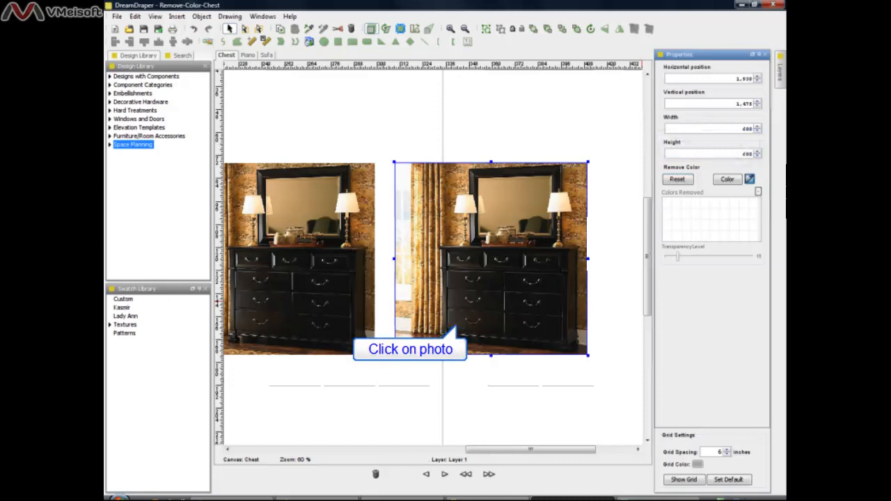
pyautogui.click(456, 324)
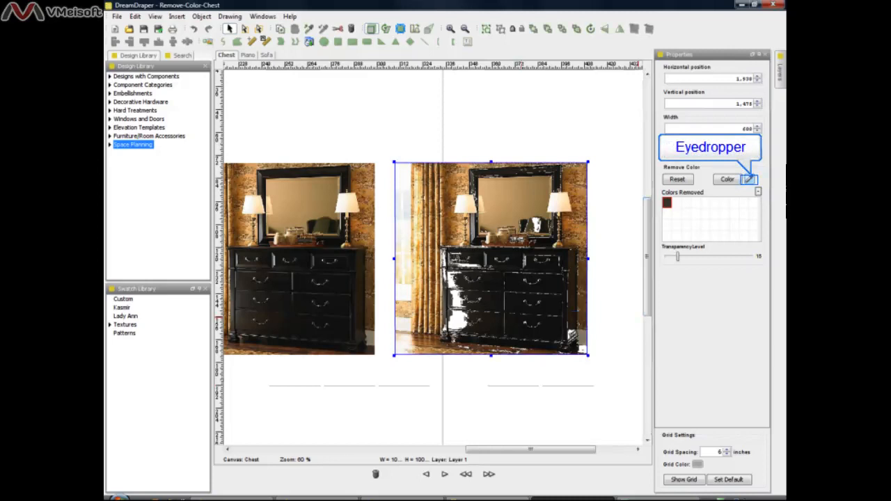
pyautogui.click(749, 179)
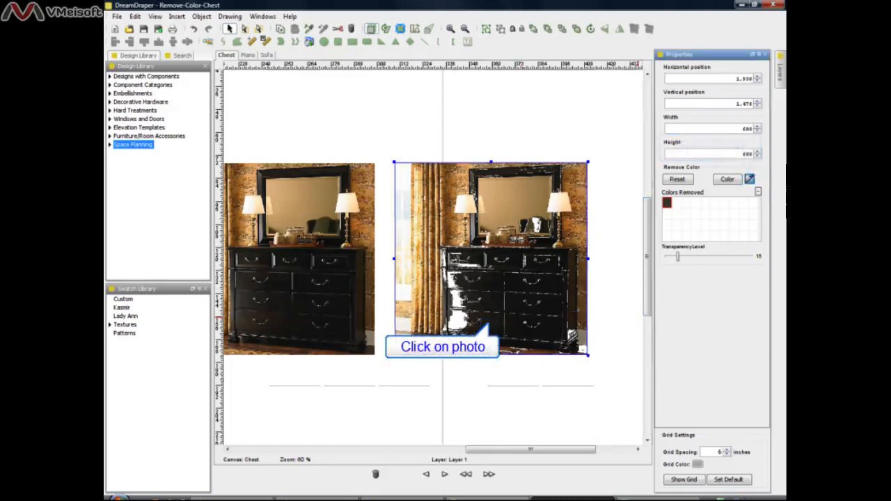
pyautogui.click(488, 325)
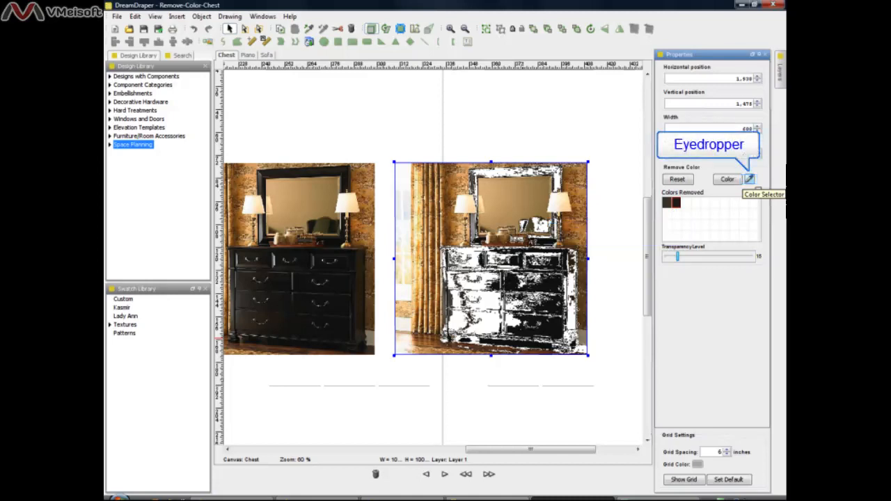
pyautogui.click(750, 180)
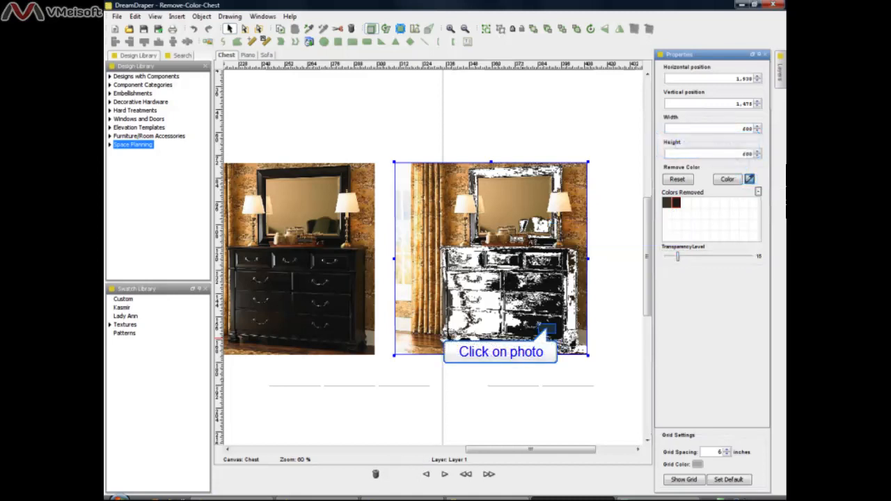
pyautogui.click(546, 329)
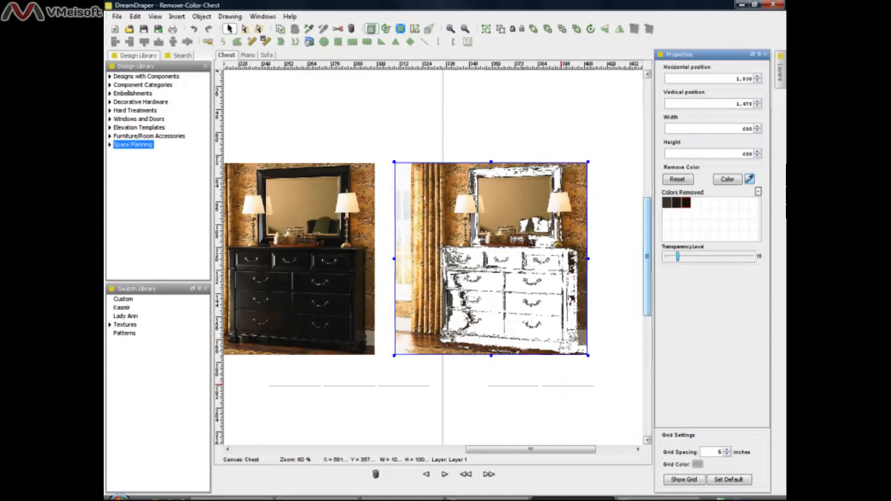
pyautogui.click(562, 384)
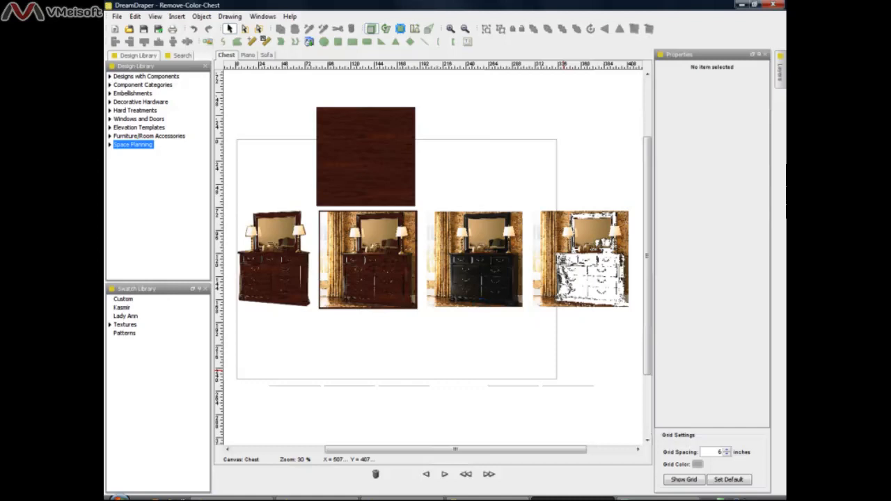
# Compare the original chest photo, the color-removed copy, the wood-grain rectangle and the combined wood-finish version on the Chest canvas.
pyautogui.click(476, 262)
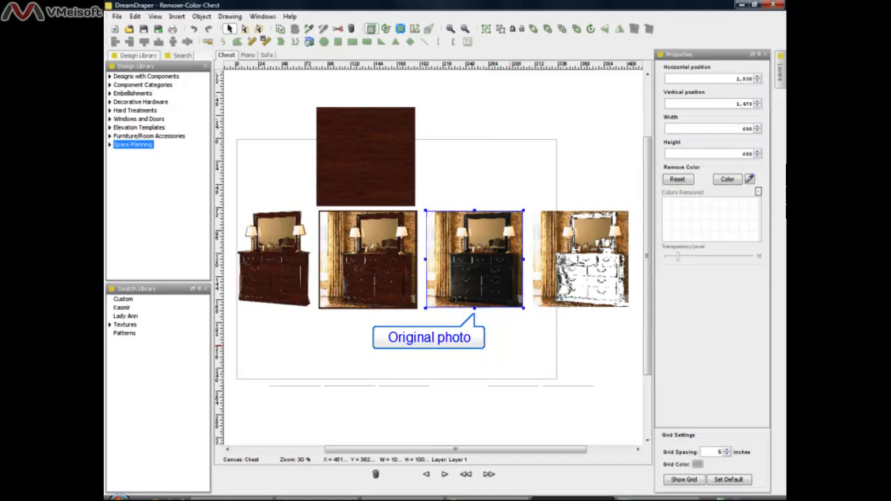
pyautogui.click(581, 259)
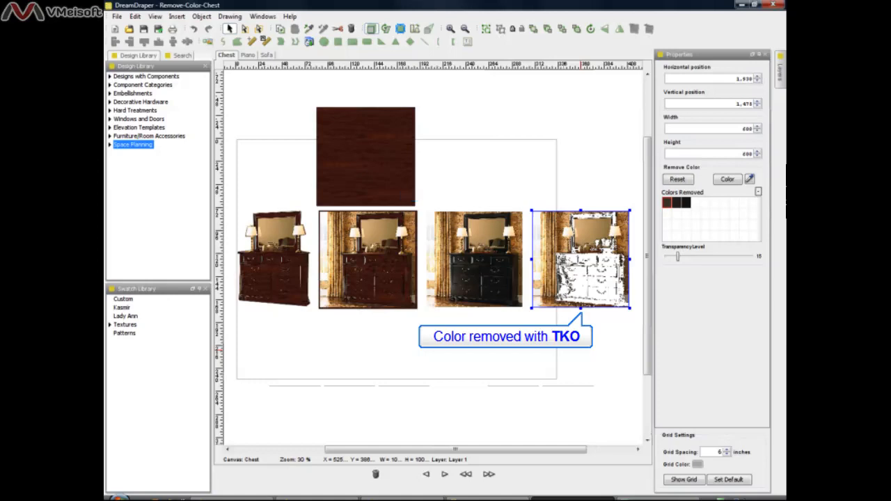
pyautogui.click(415, 204)
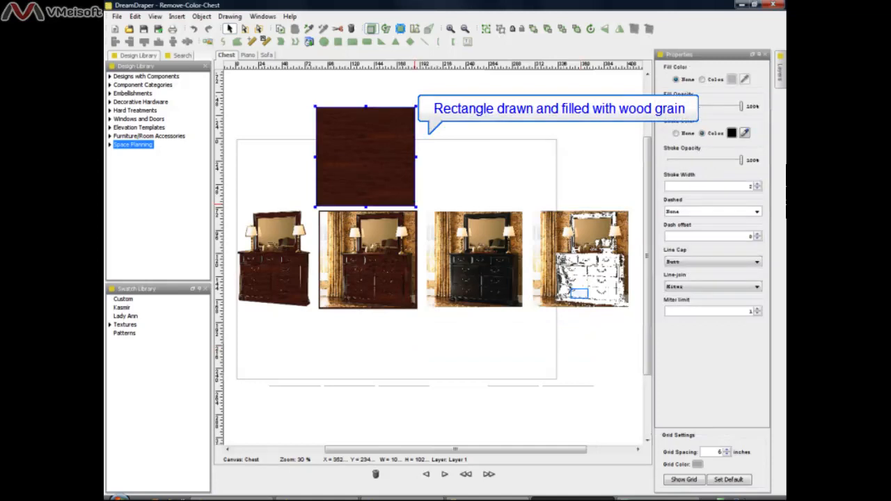
pyautogui.click(579, 293)
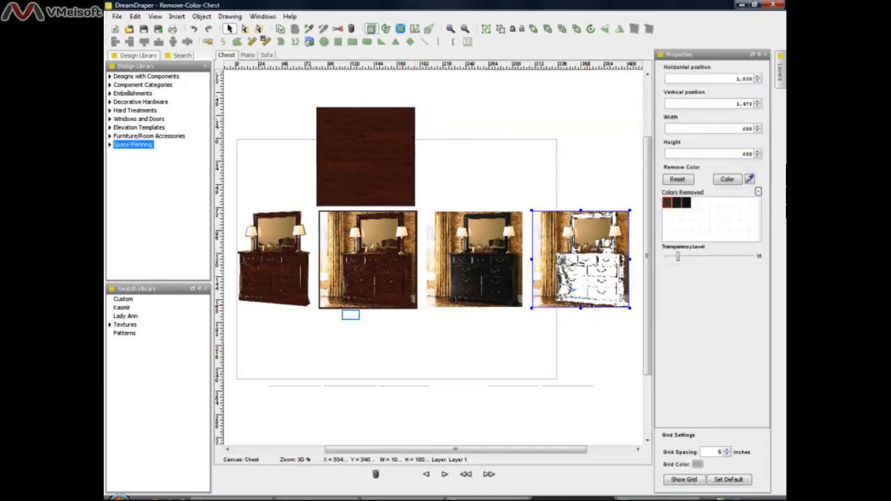
pyautogui.click(353, 306)
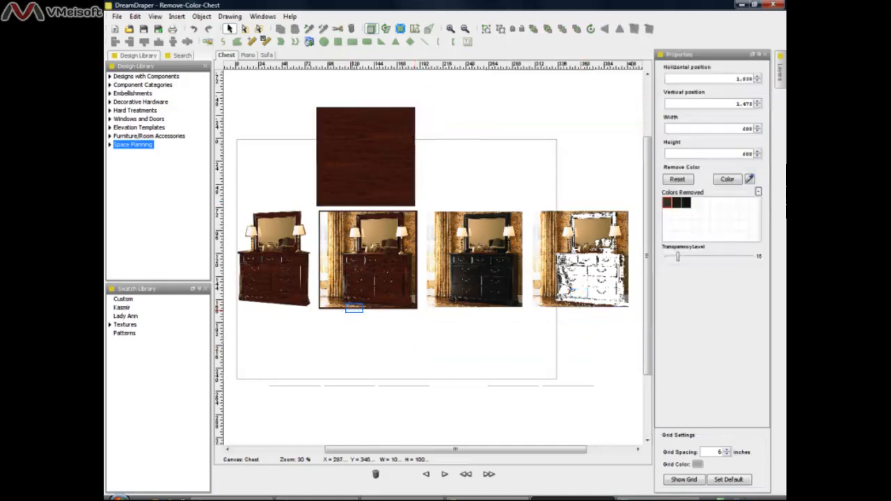